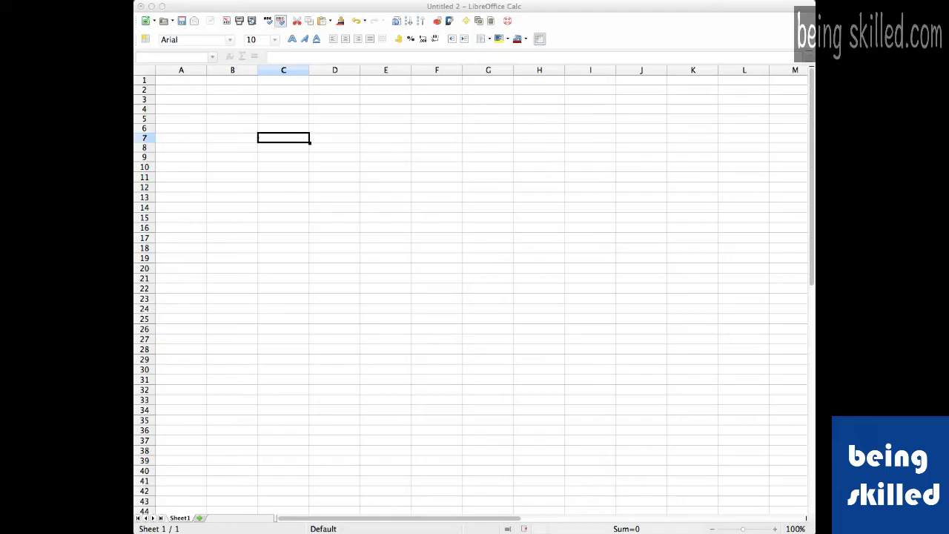
# Enter the values 3, 5, 9 and 10 down column A, in cells A1 to A4
pyautogui.click(189, 103)
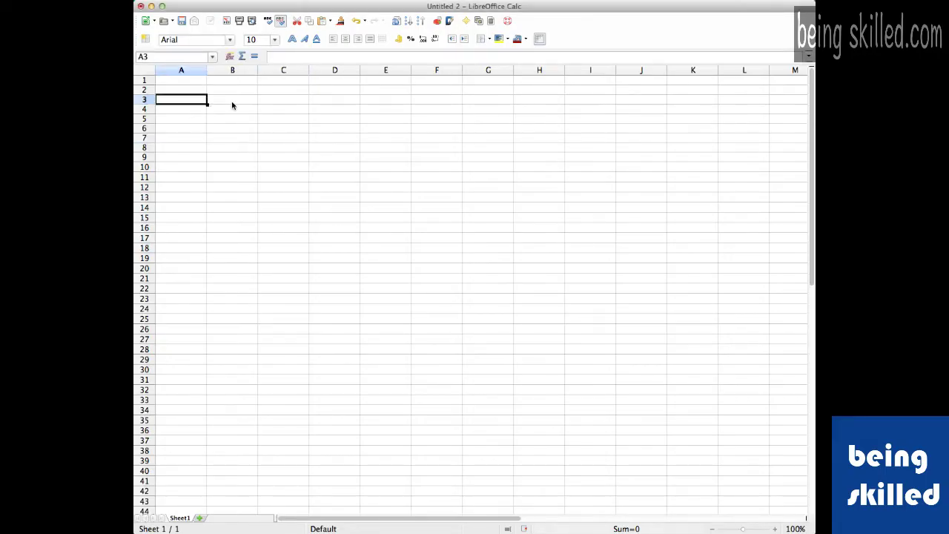
pyautogui.click(194, 91)
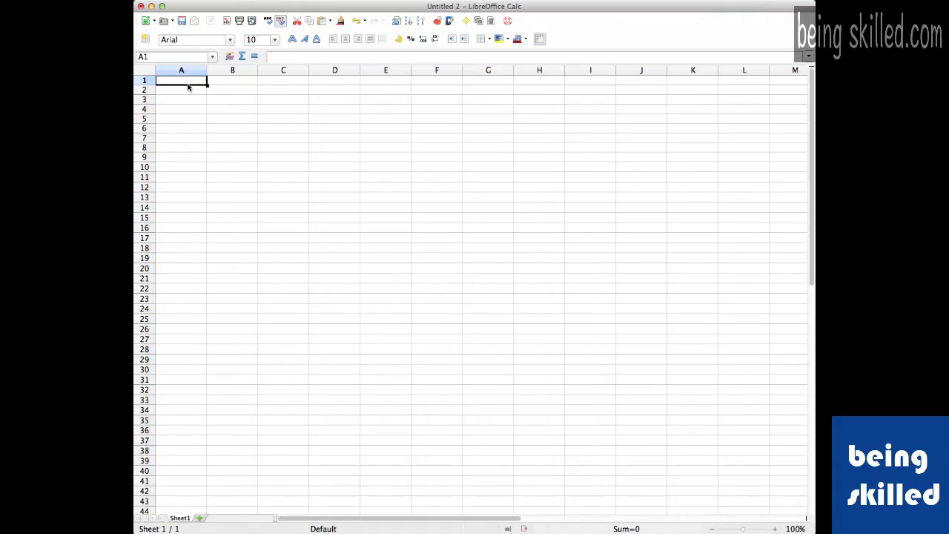
pyautogui.write('3')
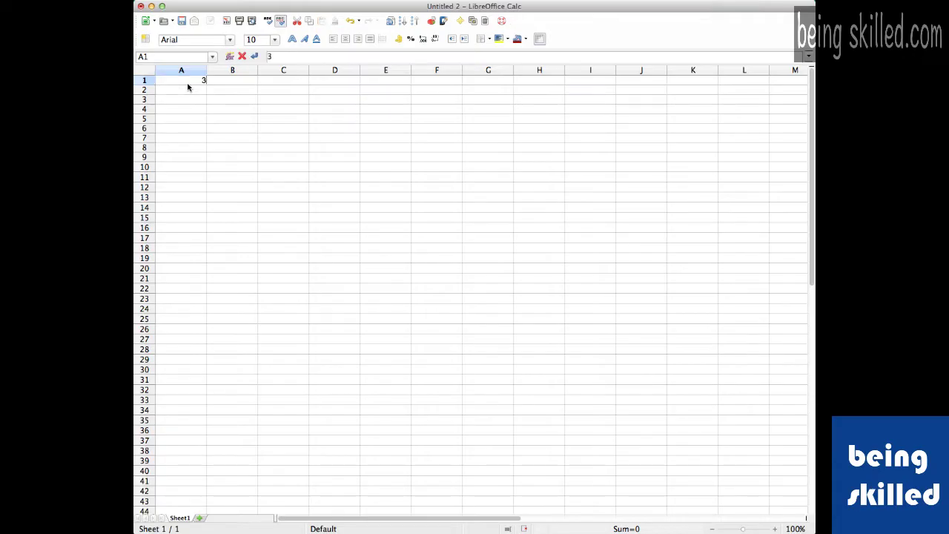
pyautogui.press('Return')
pyautogui.write('5')
pyautogui.press('Return')
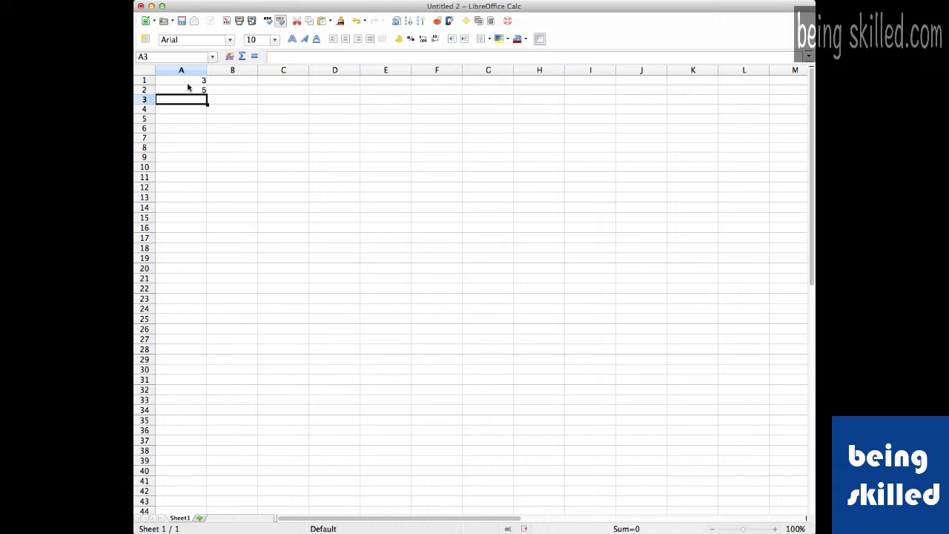
pyautogui.write('9')
pyautogui.press('Return')
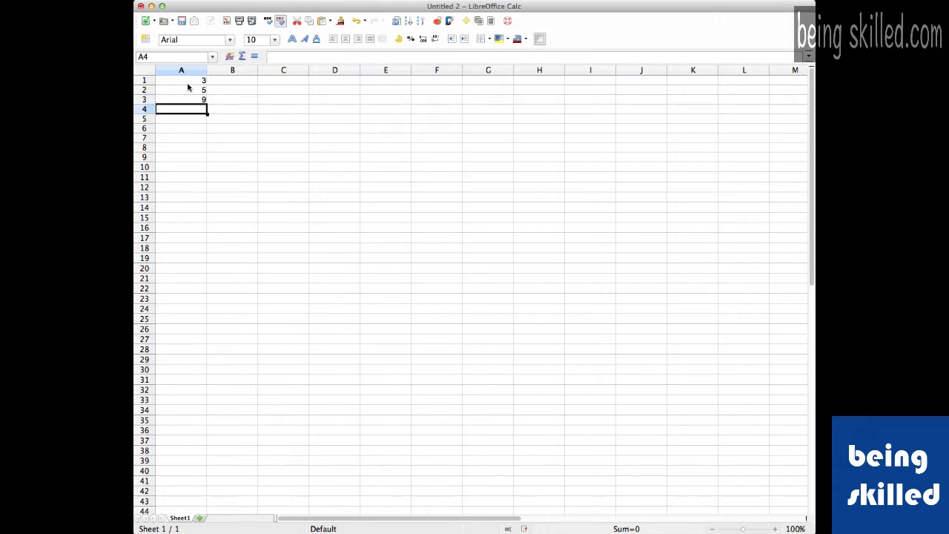
pyautogui.write('10')
pyautogui.press('Return')
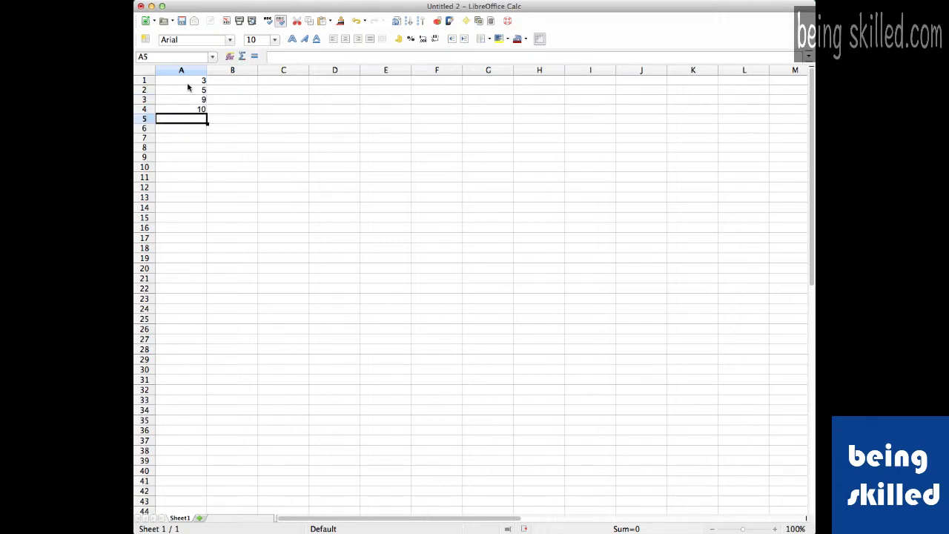
# Enter =SUM(A1:A4) in A5, giving the column A total of 27
pyautogui.write('=sum')
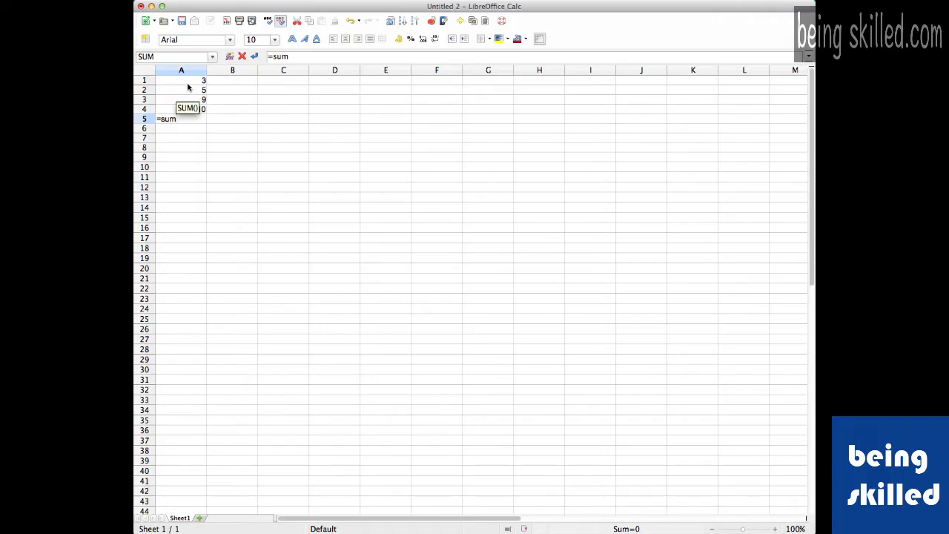
pyautogui.write('(')
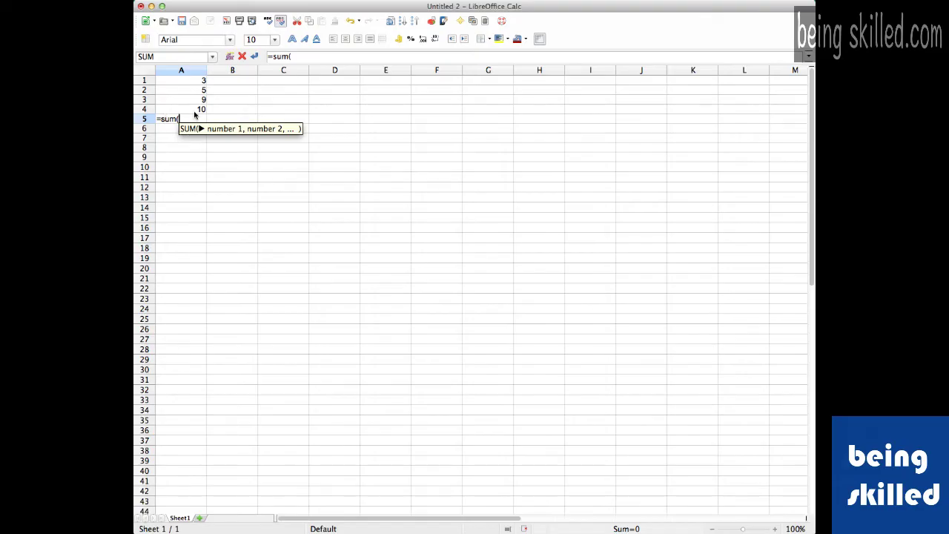
pyautogui.click(199, 83)
pyautogui.moveTo(199, 83); pyautogui.dragTo(199, 112)
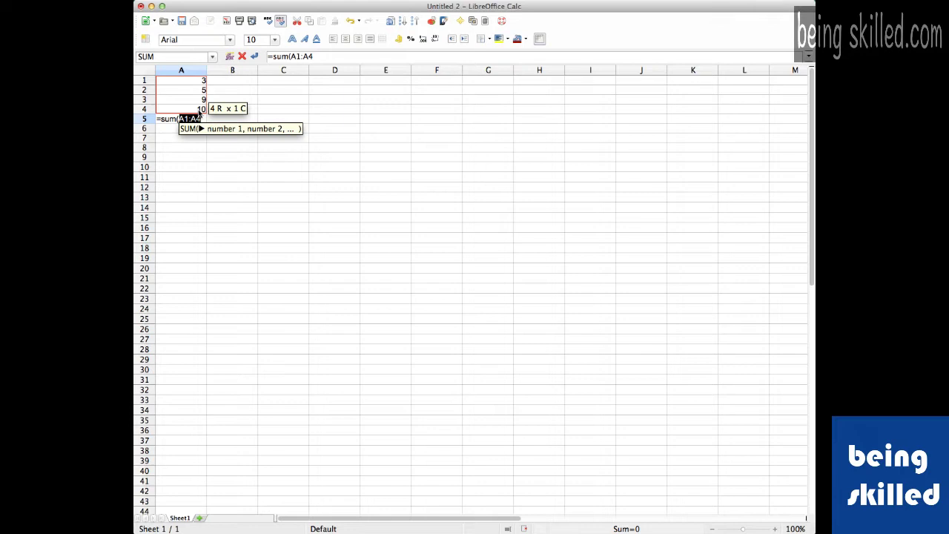
pyautogui.press('Return')
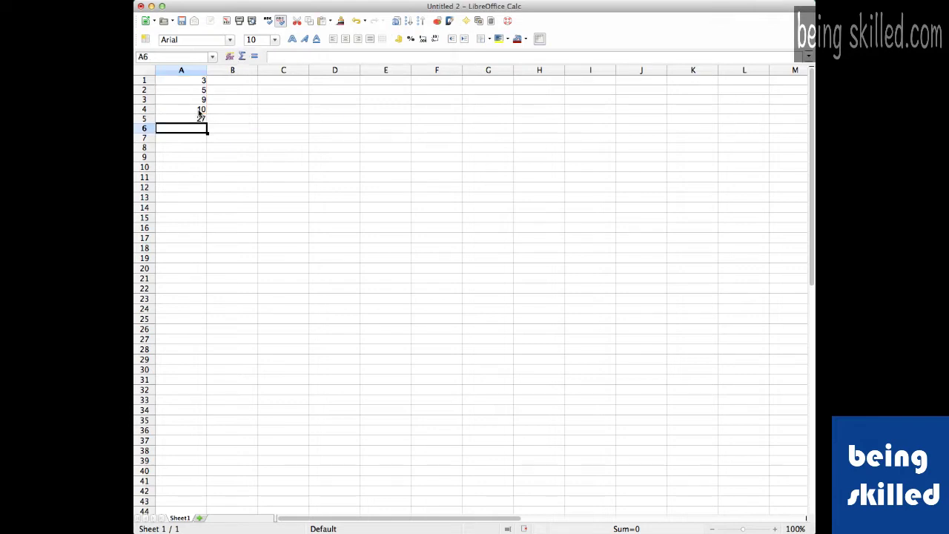
pyautogui.click(200, 117)
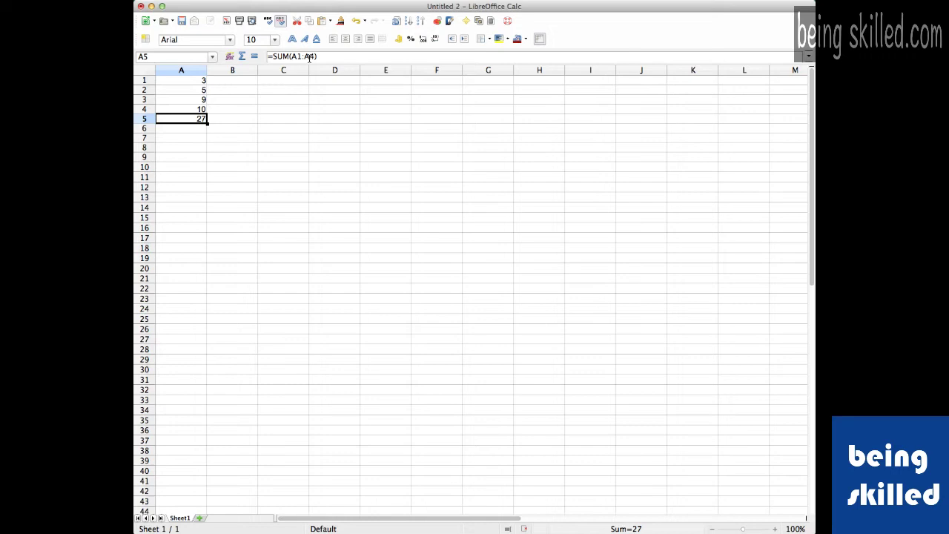
# Enter the values 3, 5, 1 and 222 down column B, in cells B1 to B4
pyautogui.click(223, 83)
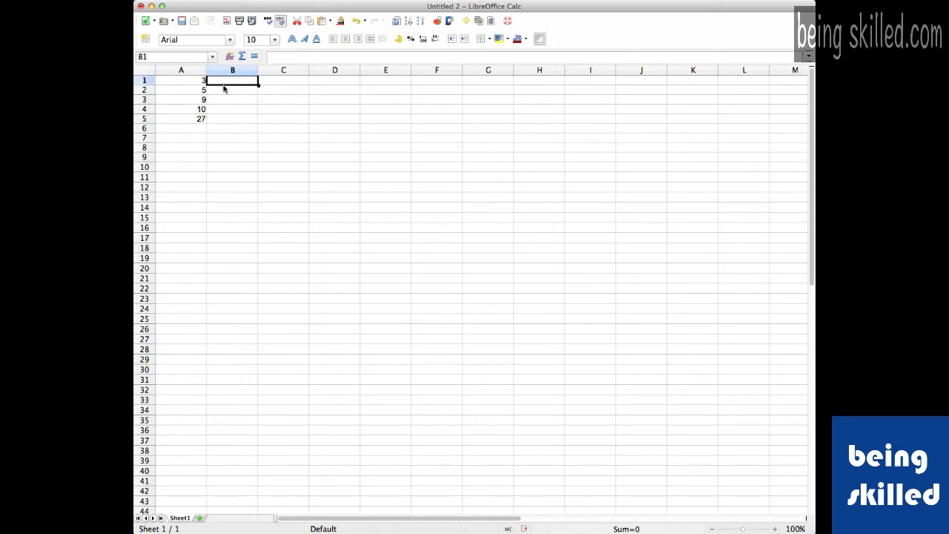
pyautogui.write('3')
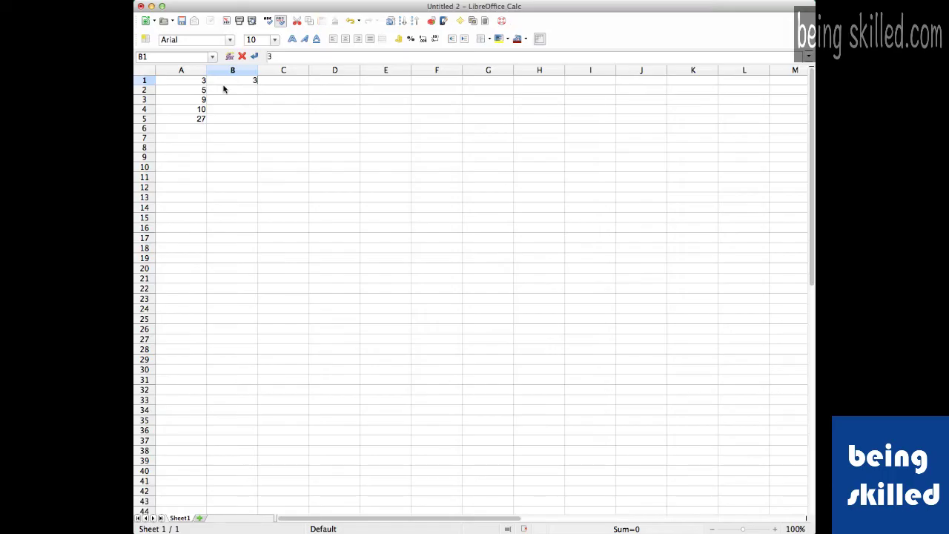
pyautogui.press('Return')
pyautogui.write('5')
pyautogui.press('Return')
pyautogui.write('1')
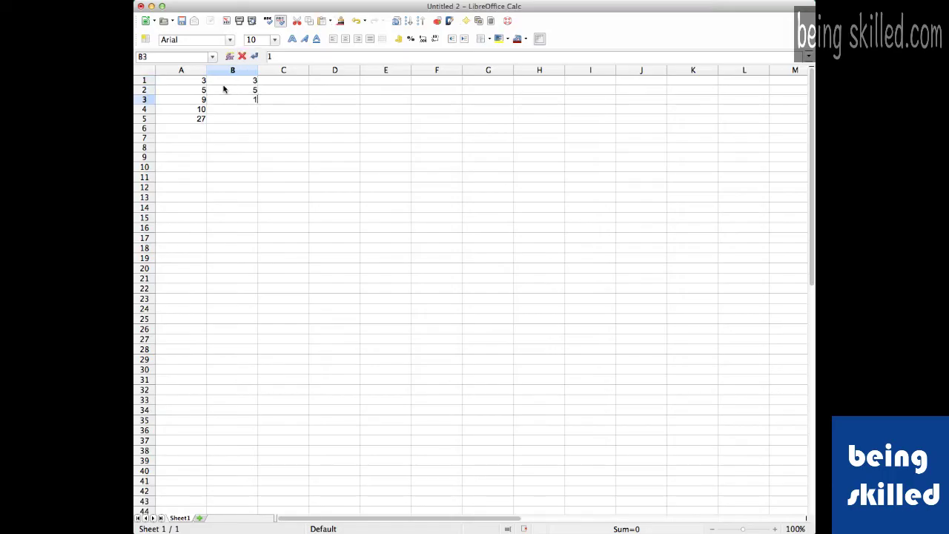
pyautogui.press('Return')
pyautogui.write('222')
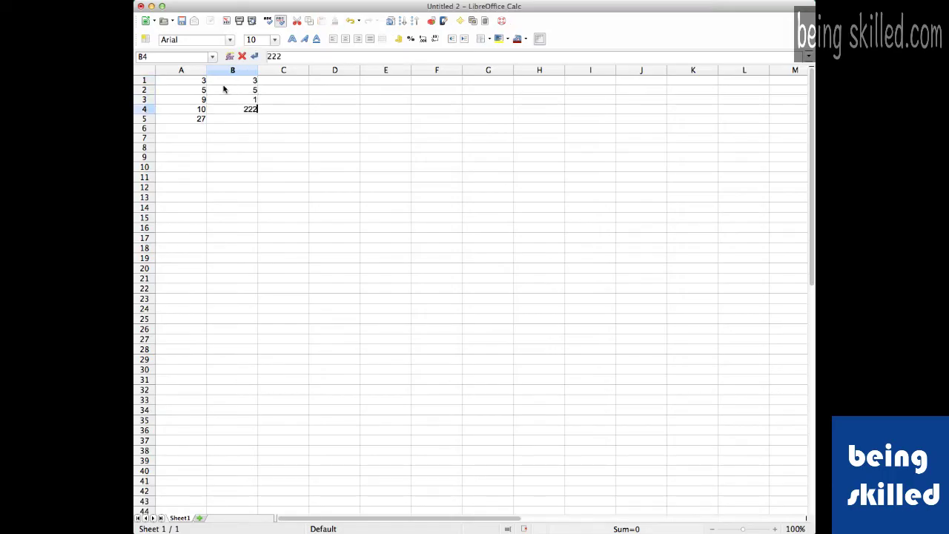
pyautogui.press('Return')
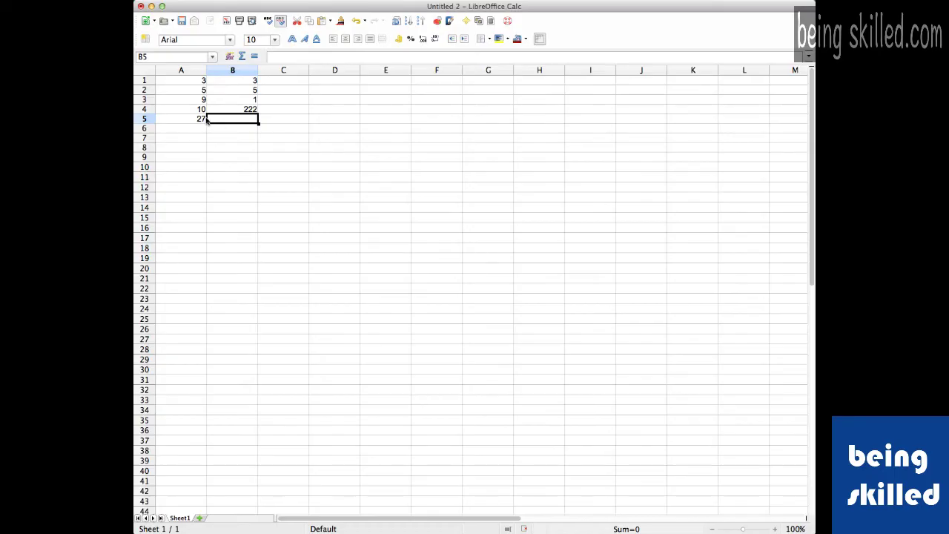
# Copy the A5 SUM formula into B5, making it =SUM(B1:B4) totalling 231
pyautogui.click(205, 119)
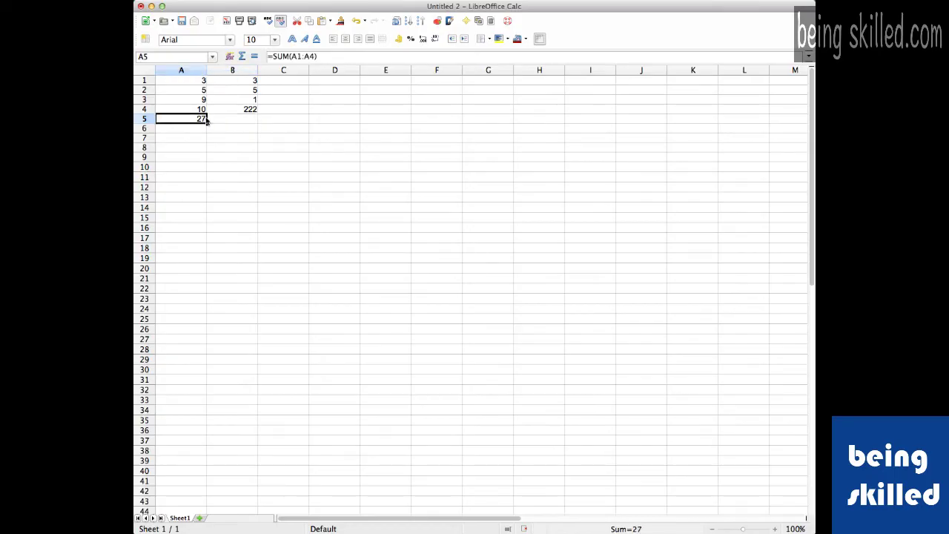
pyautogui.hotkey('ctrl', 'c')
pyautogui.press('Right')
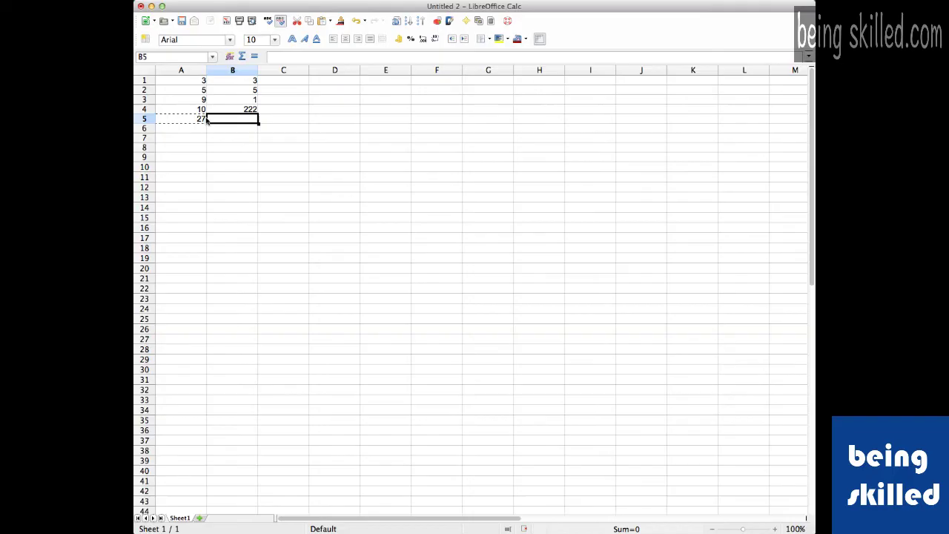
pyautogui.hotkey('ctrl', 'v')
# Compare A5's =SUM(A1:A4) with B5's adjusted =SUM(B1:B4) formula
pyautogui.click(205, 118)
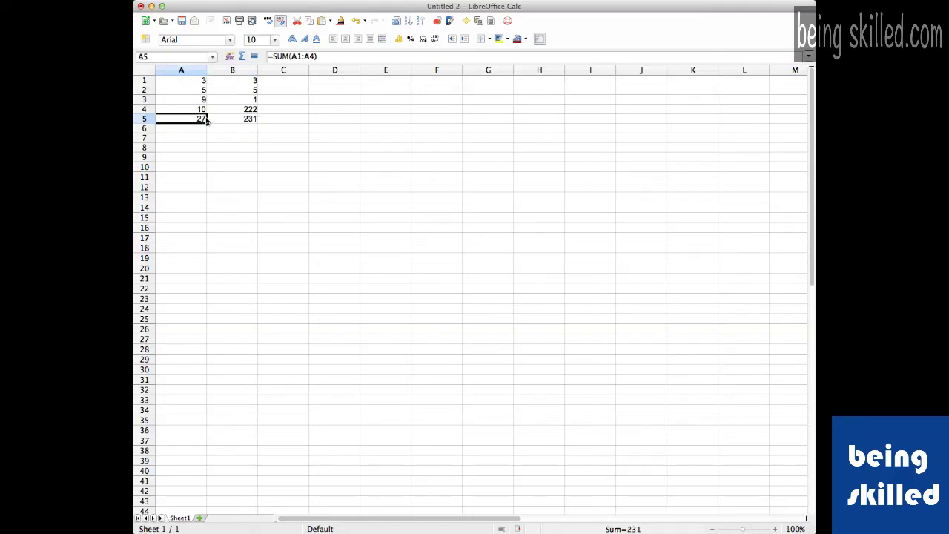
pyautogui.hotkey('ctrl', 'c')
pyautogui.press('Right')
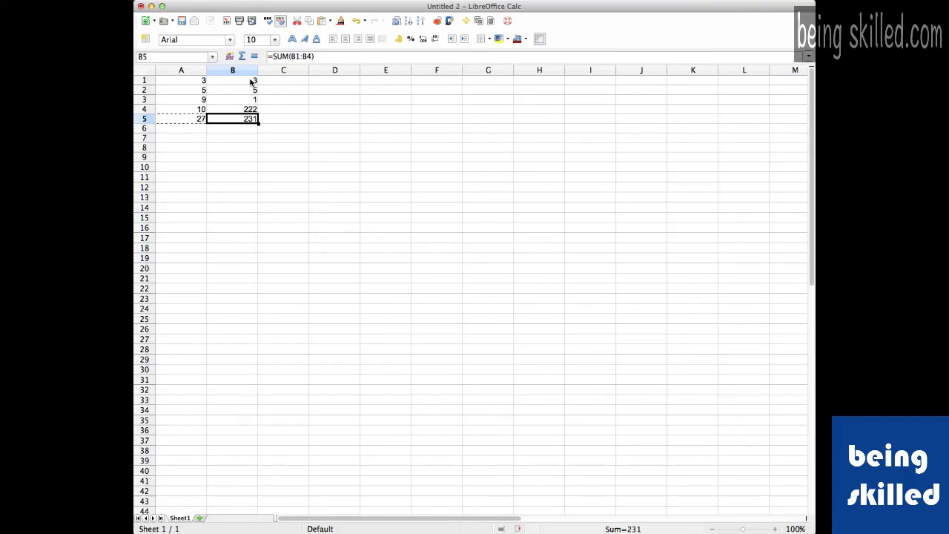
pyautogui.click(200, 121)
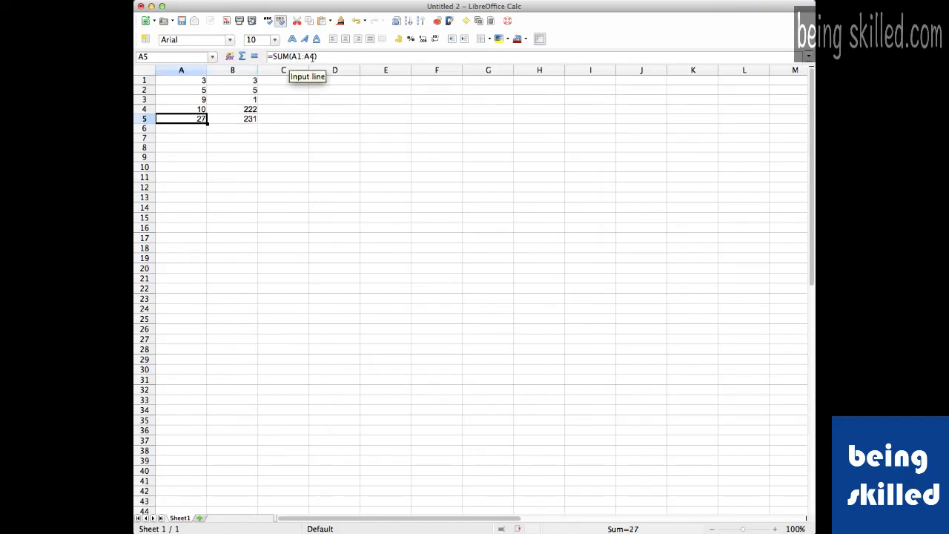
pyautogui.hotkey('ctrl', 'c')
pyautogui.click(250, 121)
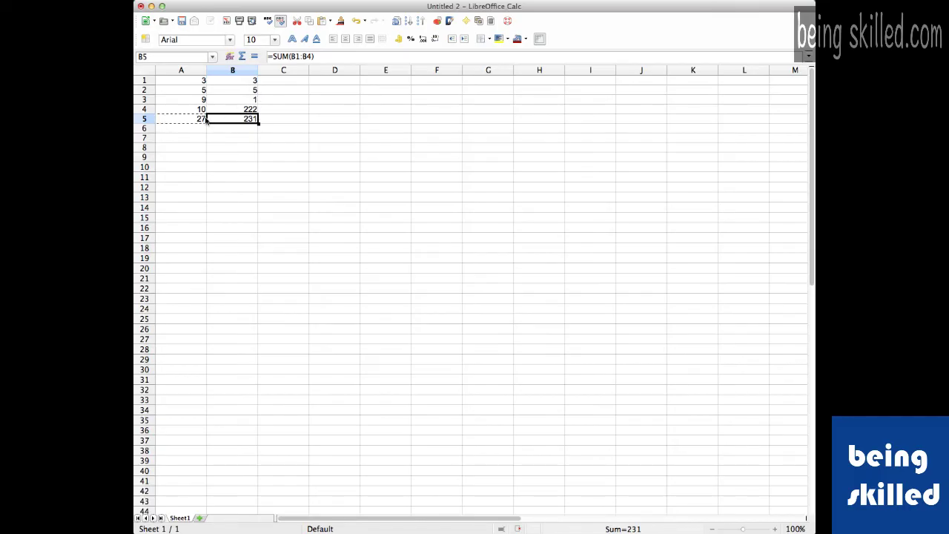
pyautogui.press('Right')
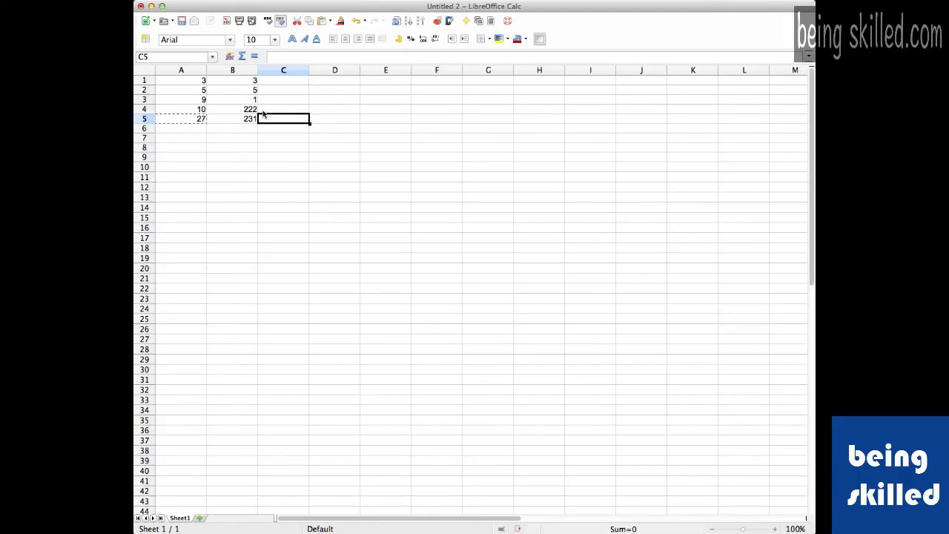
# Enter =B5-A5 in C5, showing the difference 204
pyautogui.write('=')
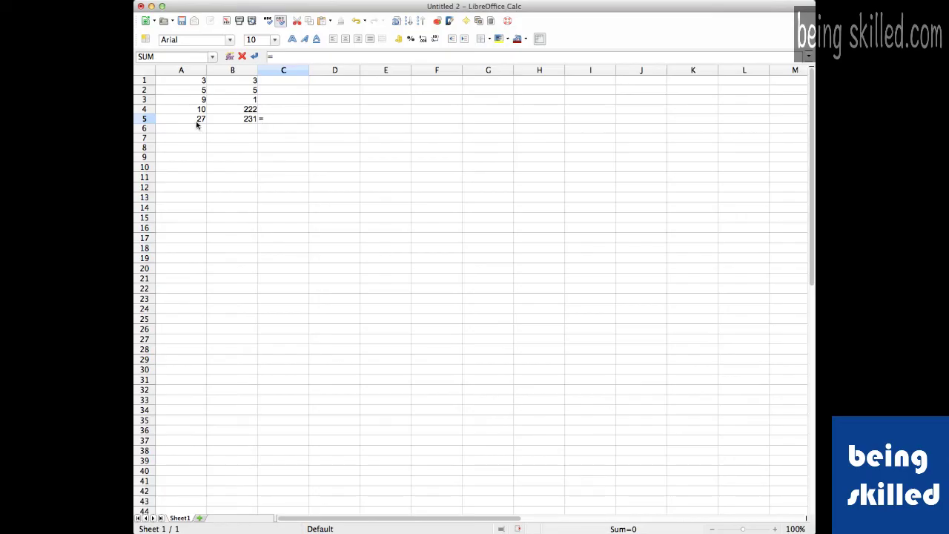
pyautogui.click(228, 123)
pyautogui.write('-')
pyautogui.click(180, 120)
pyautogui.press('Return')
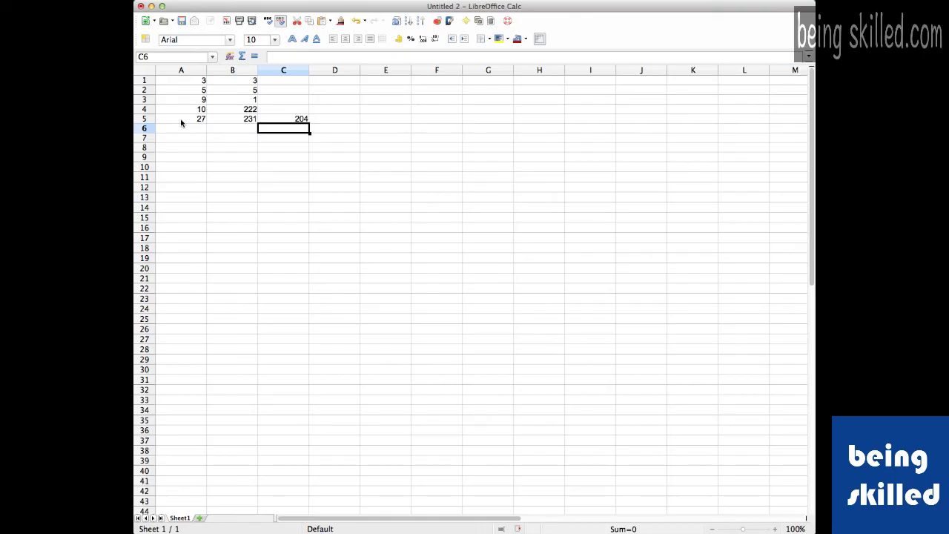
# Enter =C5/100 in D5, showing 2.04
pyautogui.click(300, 121)
pyautogui.click(324, 111)
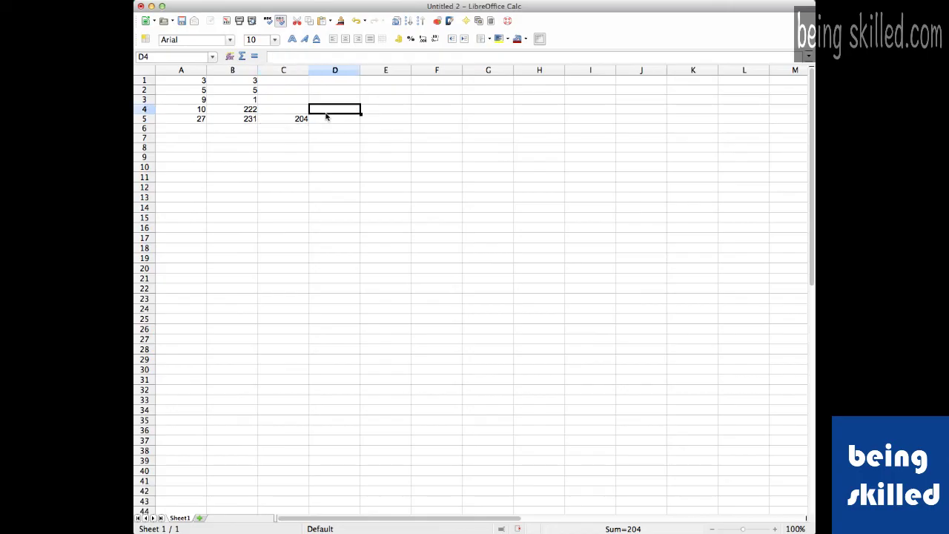
pyautogui.click(328, 123)
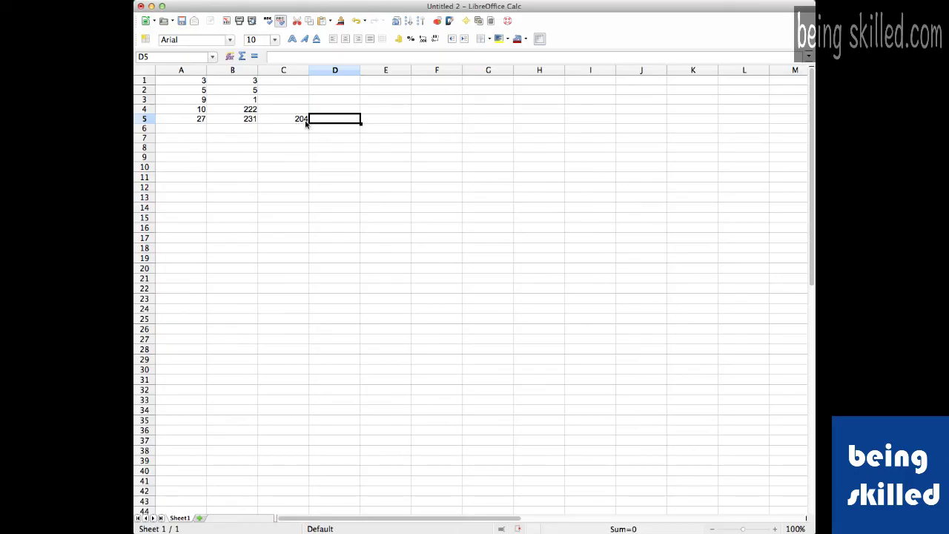
pyautogui.write('=')
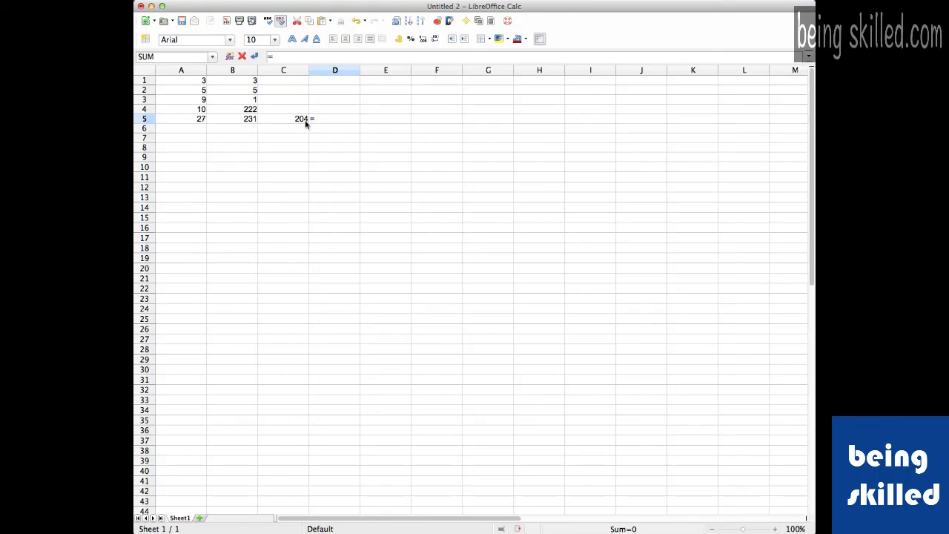
pyautogui.click(303, 123)
pyautogui.write('/')
pyautogui.write('1')
pyautogui.write('00')
pyautogui.press('Return')
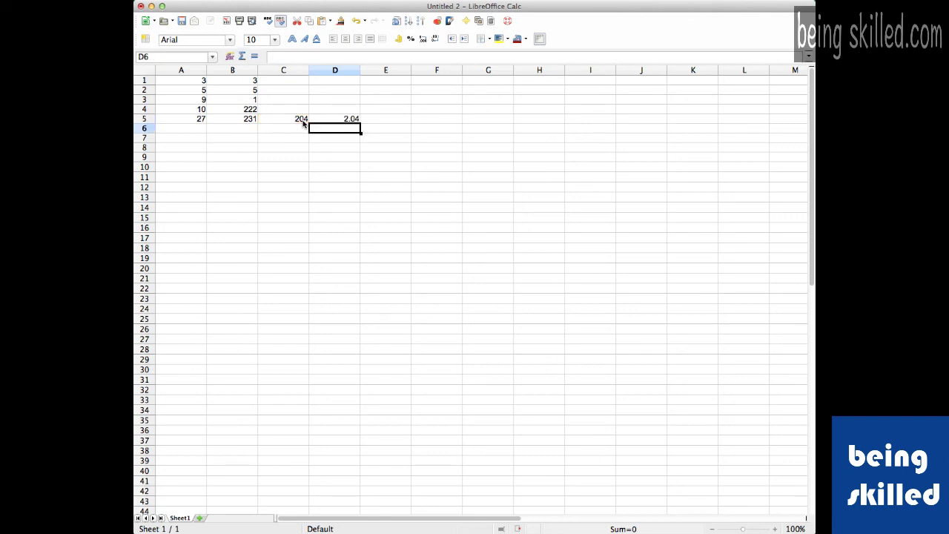